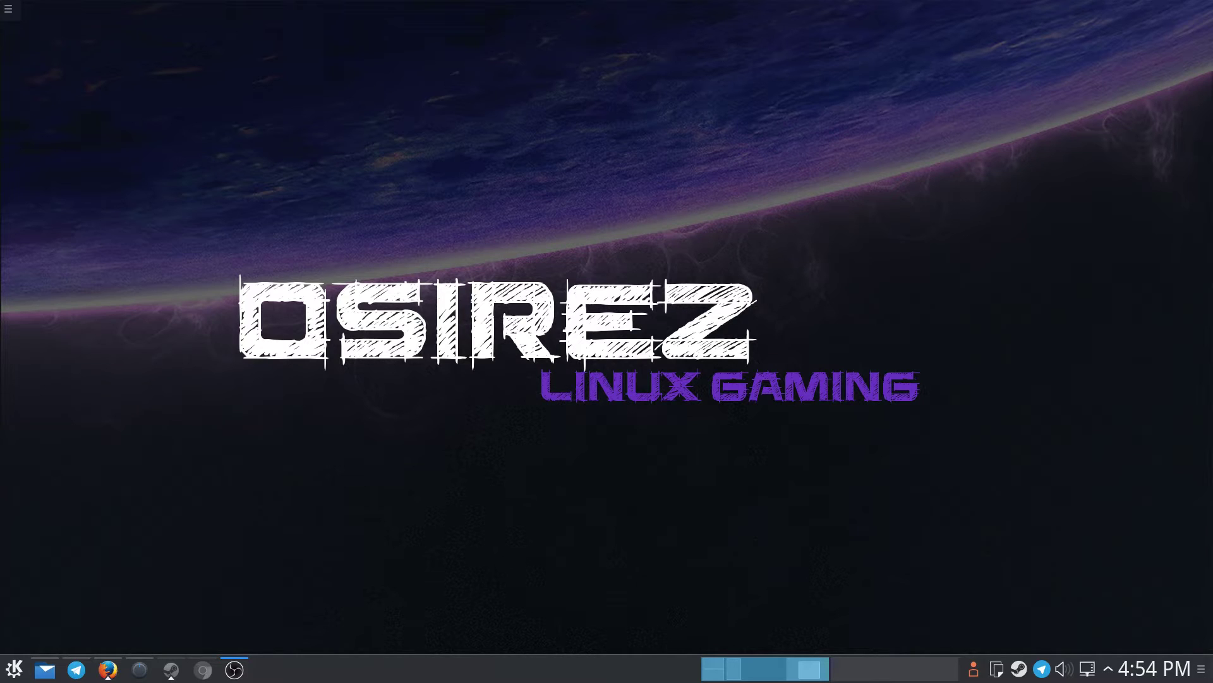
- Search the application launcher for "play" and open PlayOnLinux
click(585, 507)
click(15, 671)
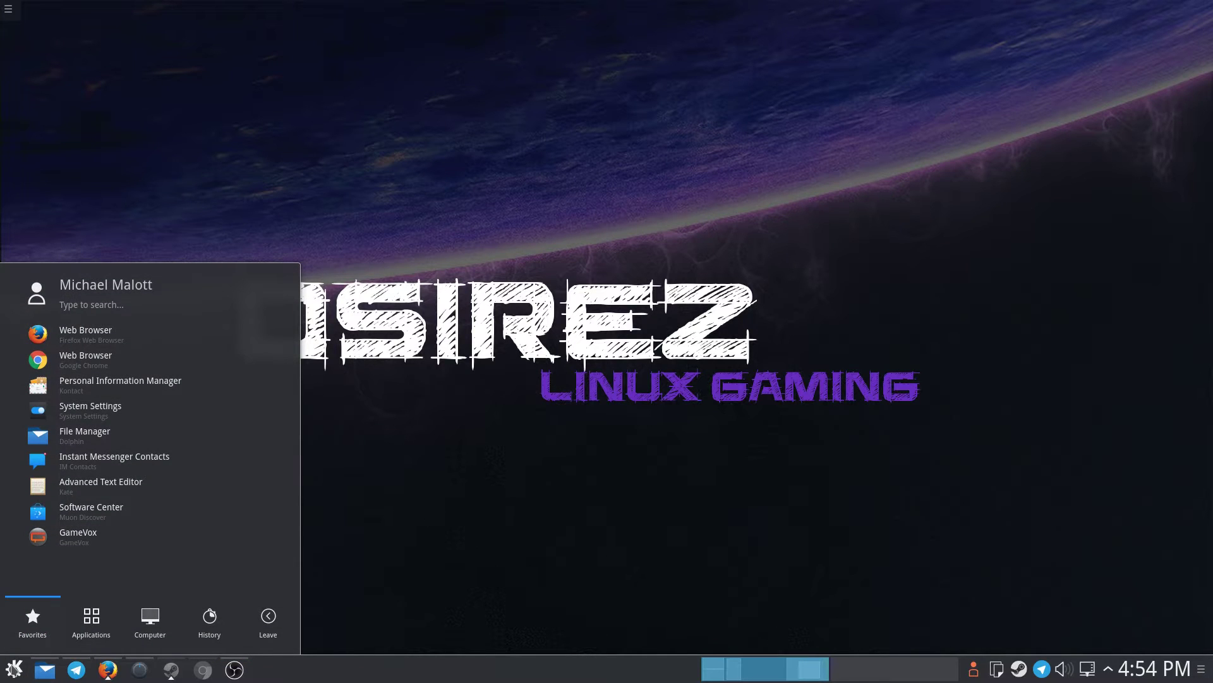
text(play)
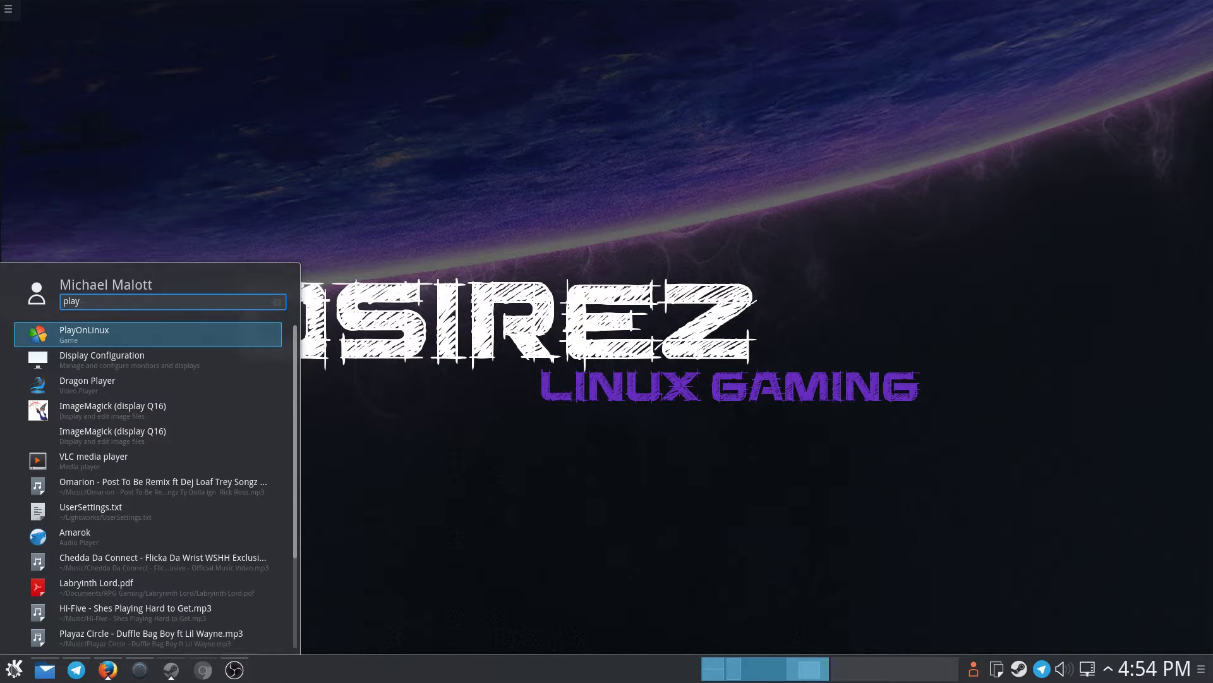
key(Return)
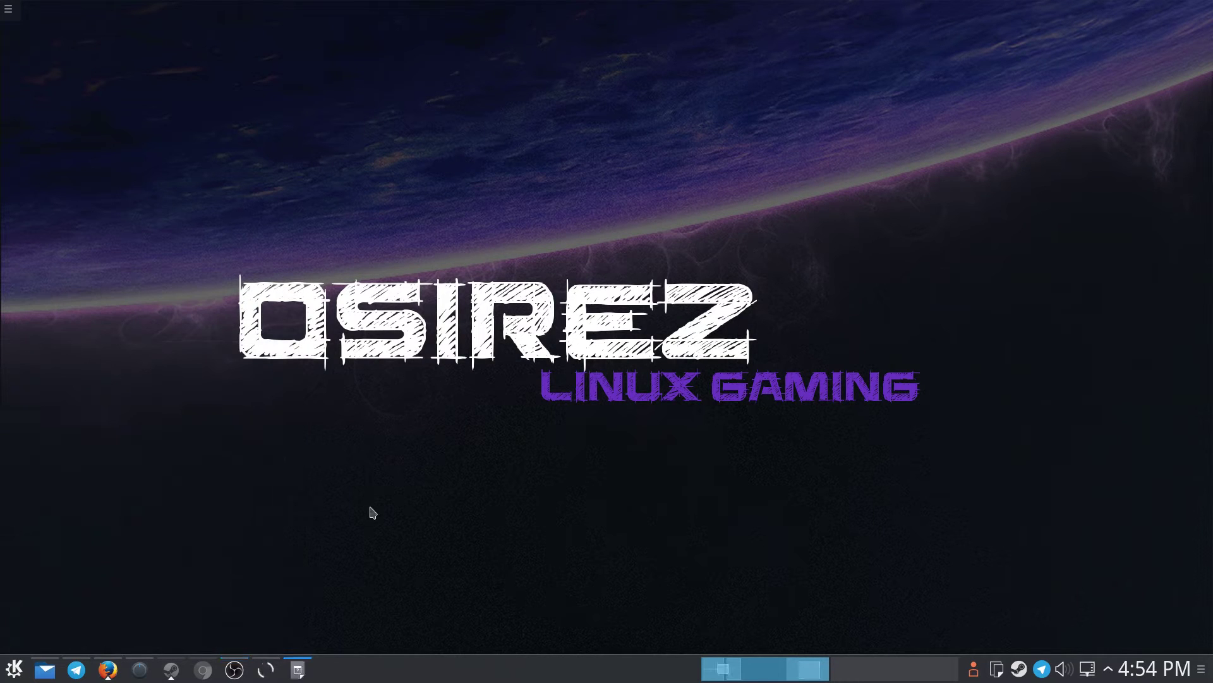
drag(0, 200, 675, 200)
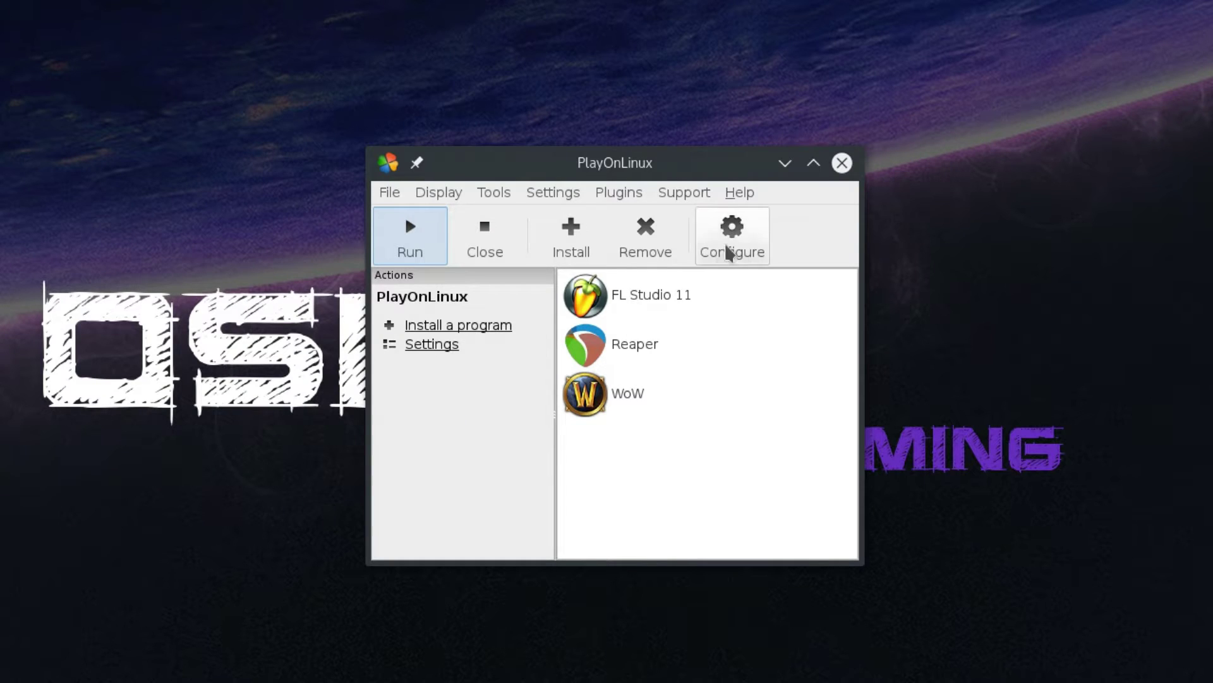
- Open the PlayOnLinux configuration, view its list of virtual drives, and close it
click(695, 251)
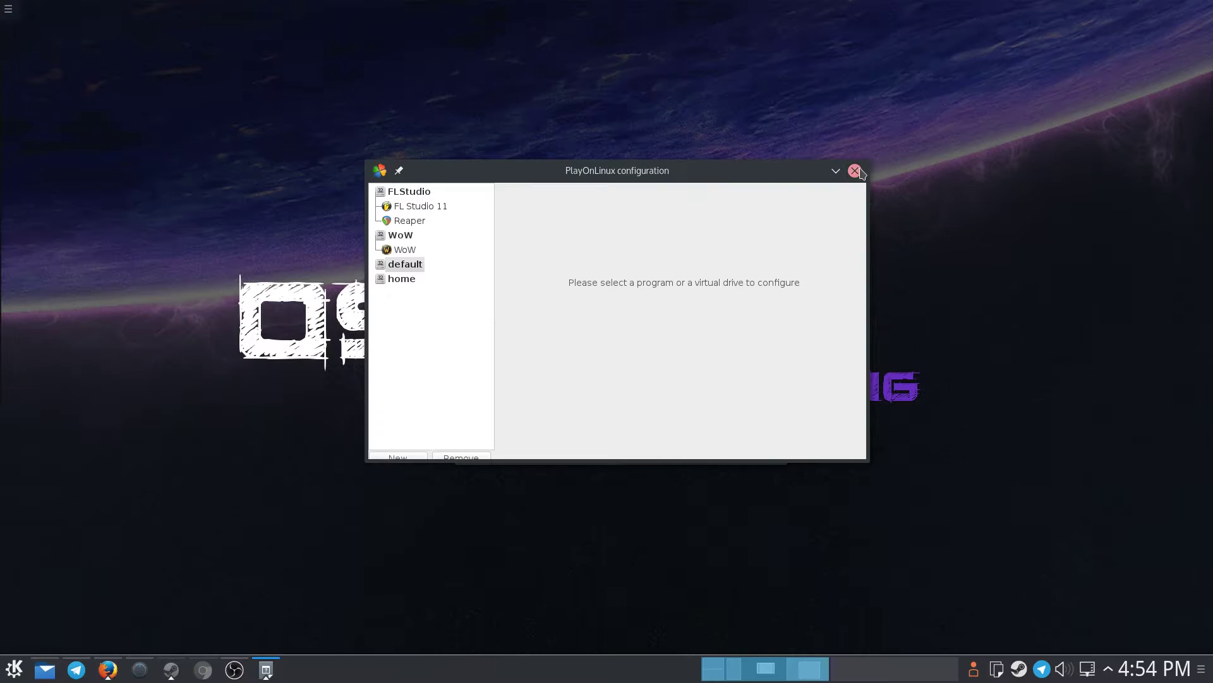
click(966, 124)
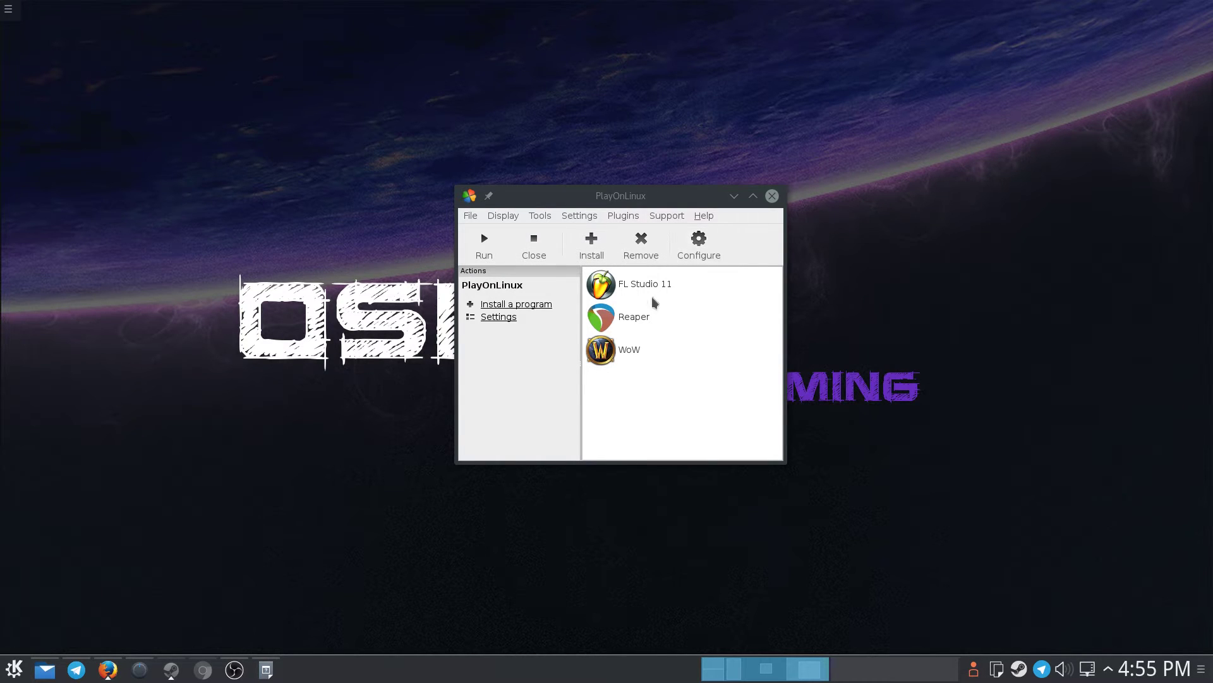
- Select WoW in the program list and run the game
click(612, 361)
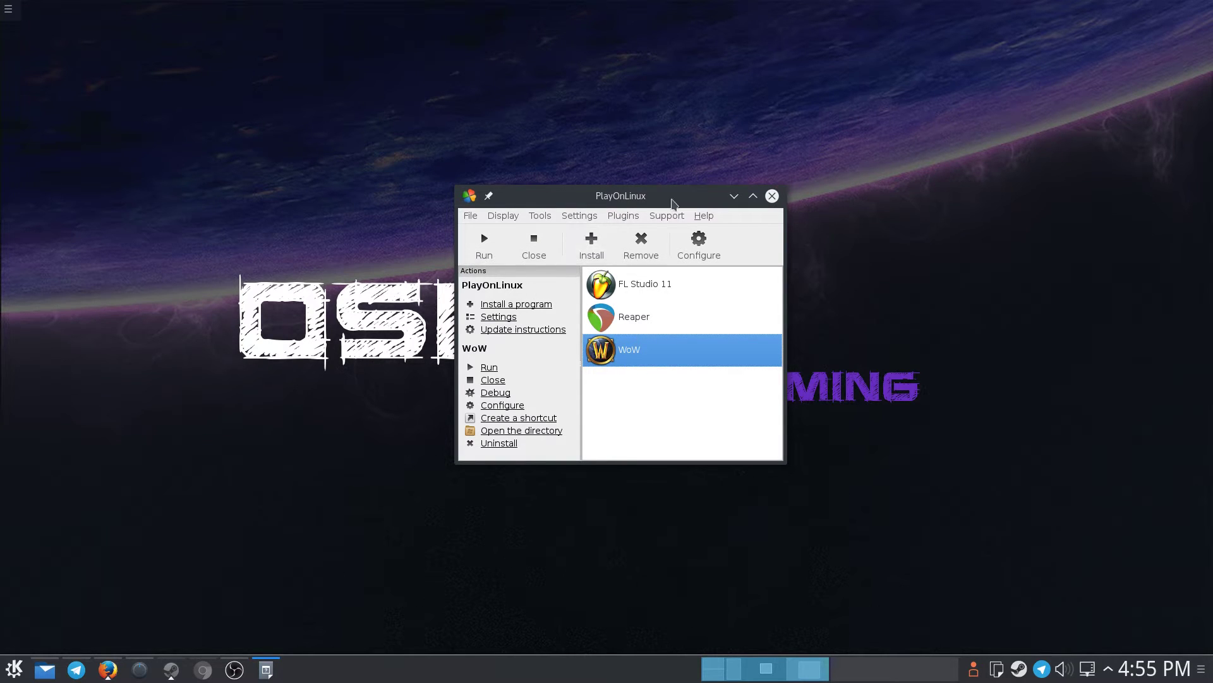
drag(665, 198, 666, 243)
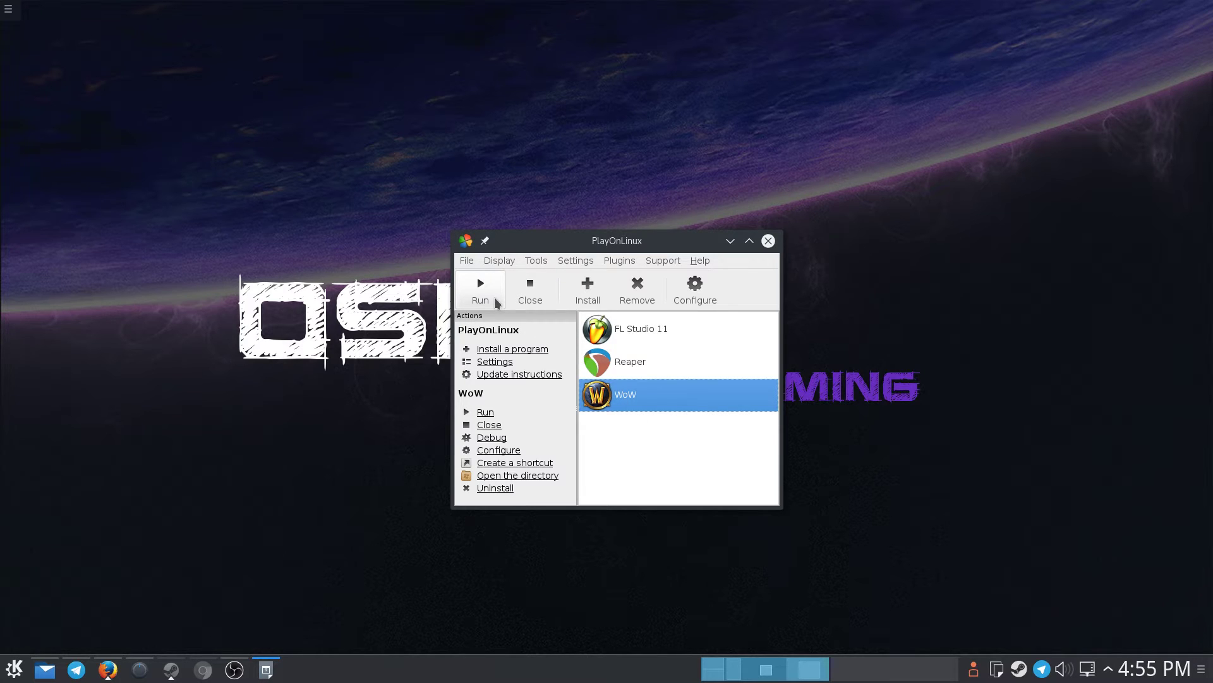
drag(625, 241, 605, 238)
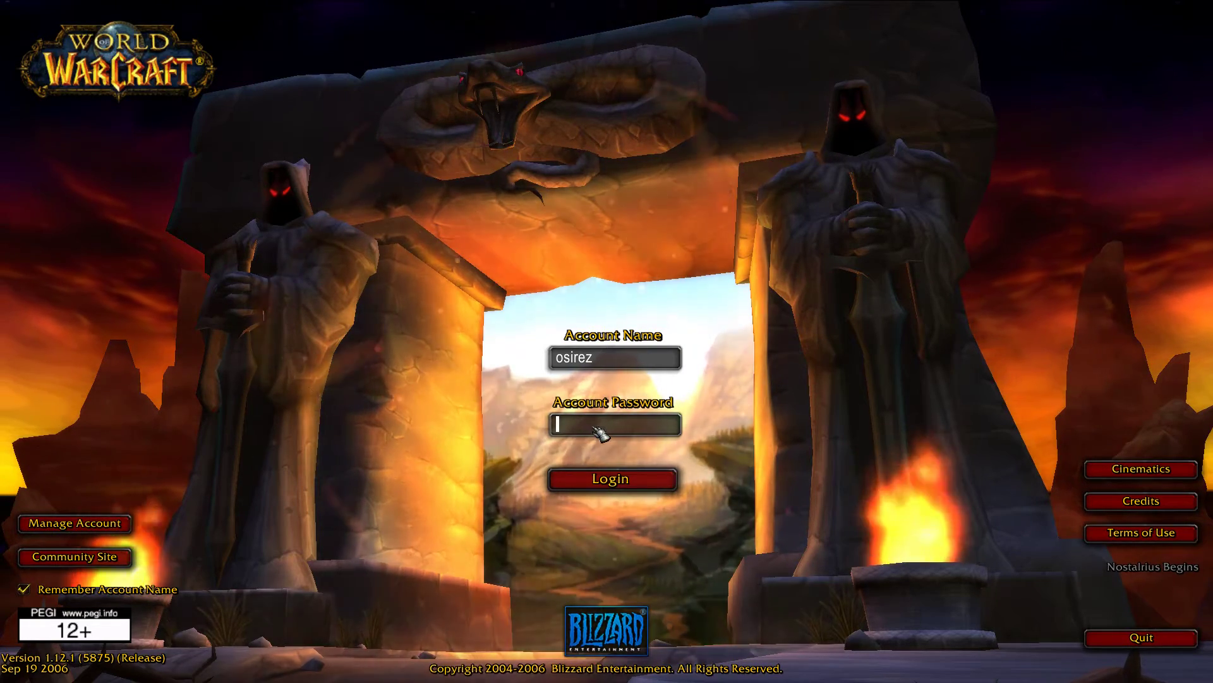
- Paste the account password on the World of Warcraft login screen and log in
key(ctrl+v)
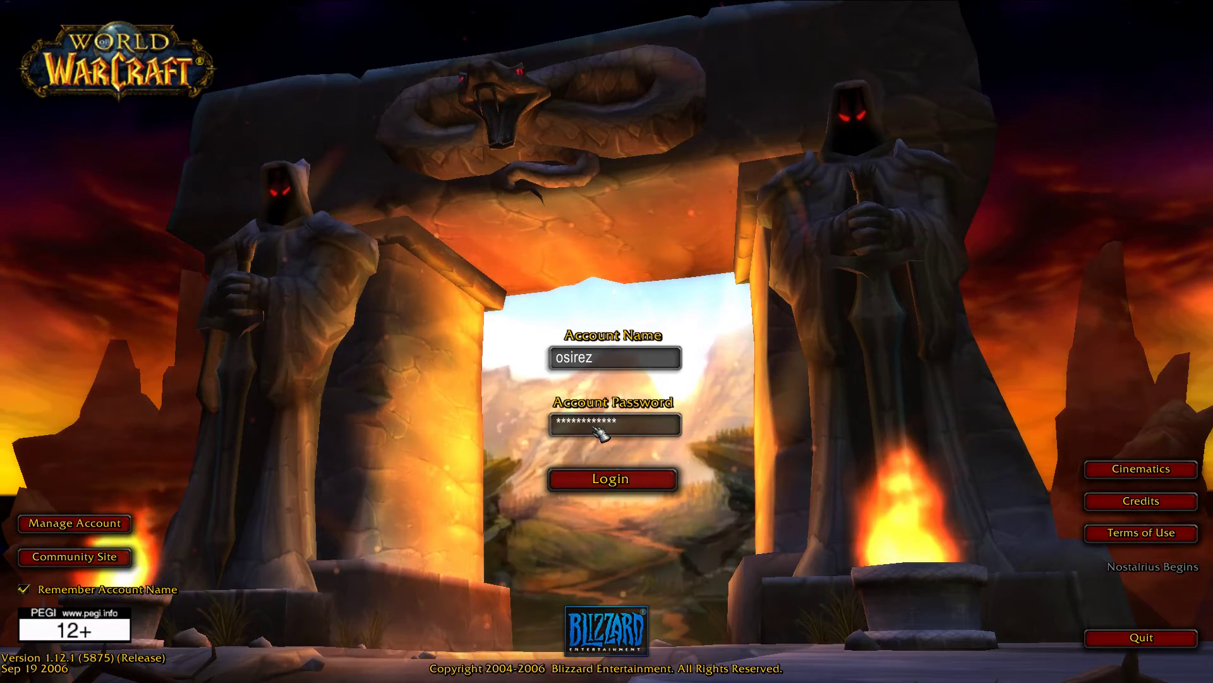
key(Return)
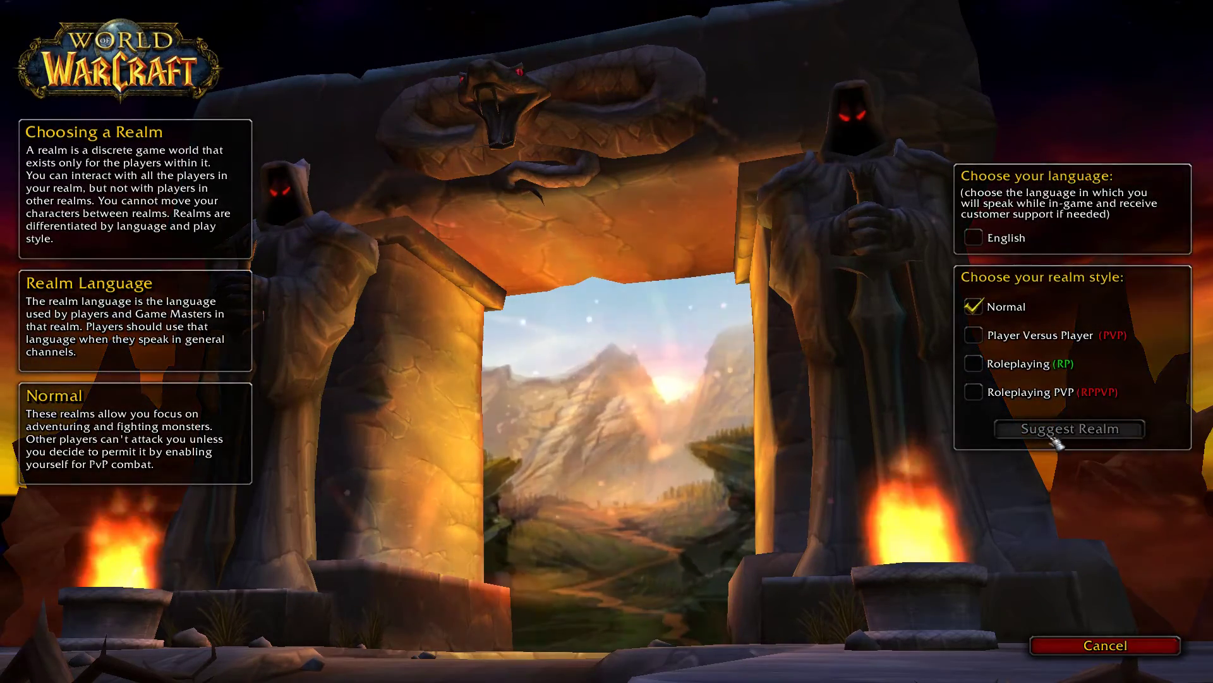
- Choose English as the realm language, request a Normal realm suggestion, and accept the Nostalrius Begins PvE realm
click(974, 238)
click(1042, 429)
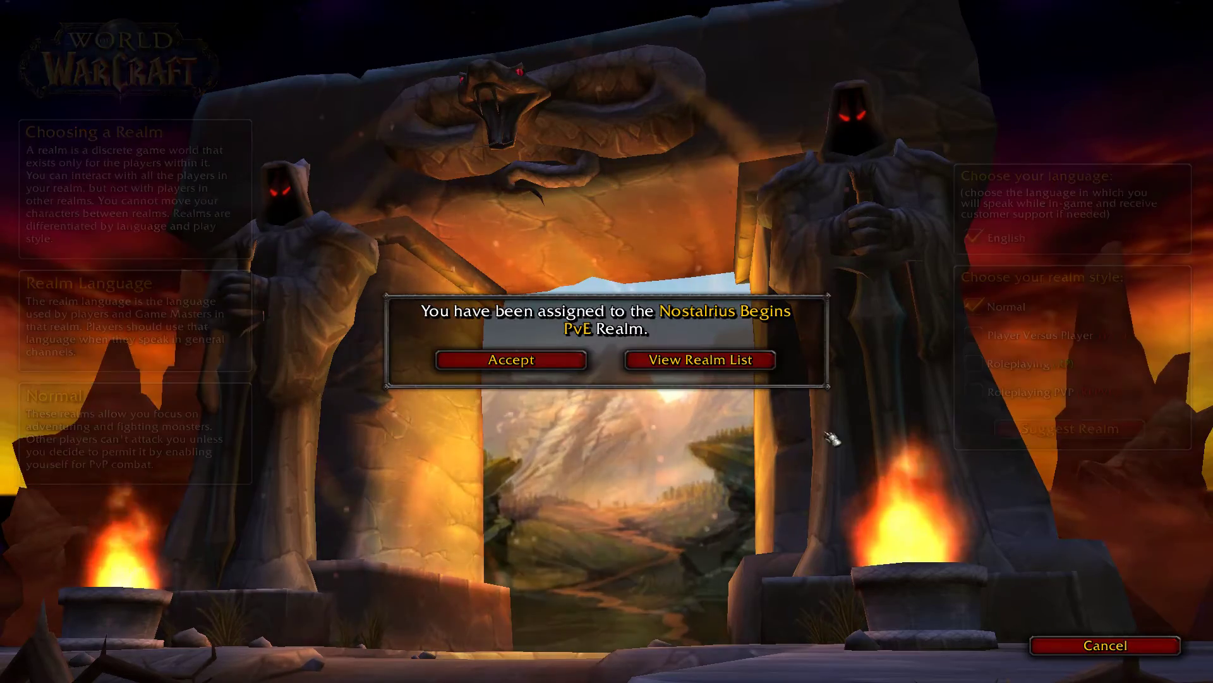
click(541, 360)
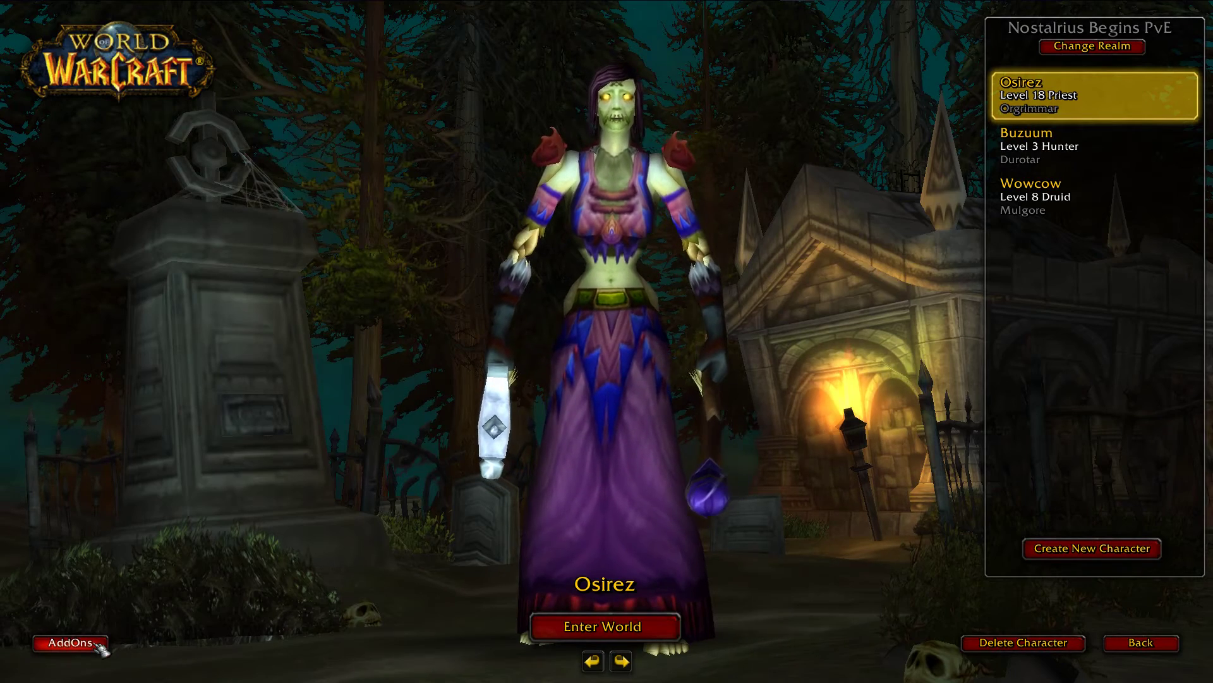
- Look through the installed AddOns from the character selection screen and close the list
click(98, 645)
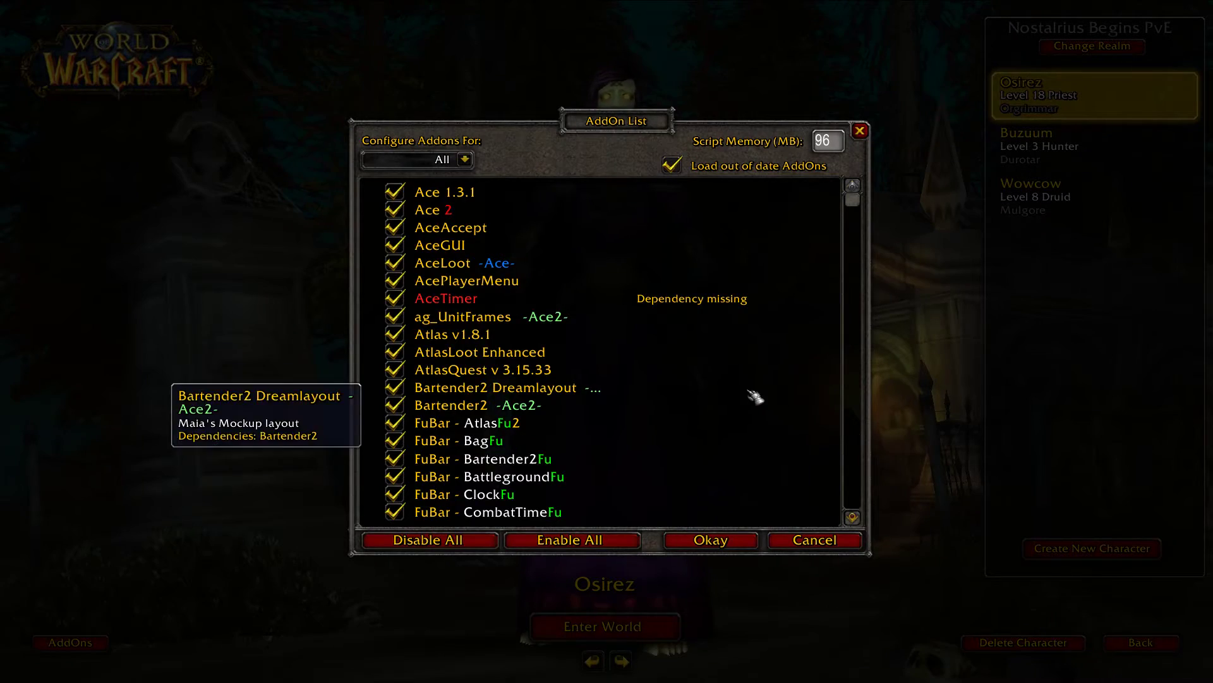
scroll(746, 409, down, 5)
scroll(777, 373, up, 5)
click(860, 131)
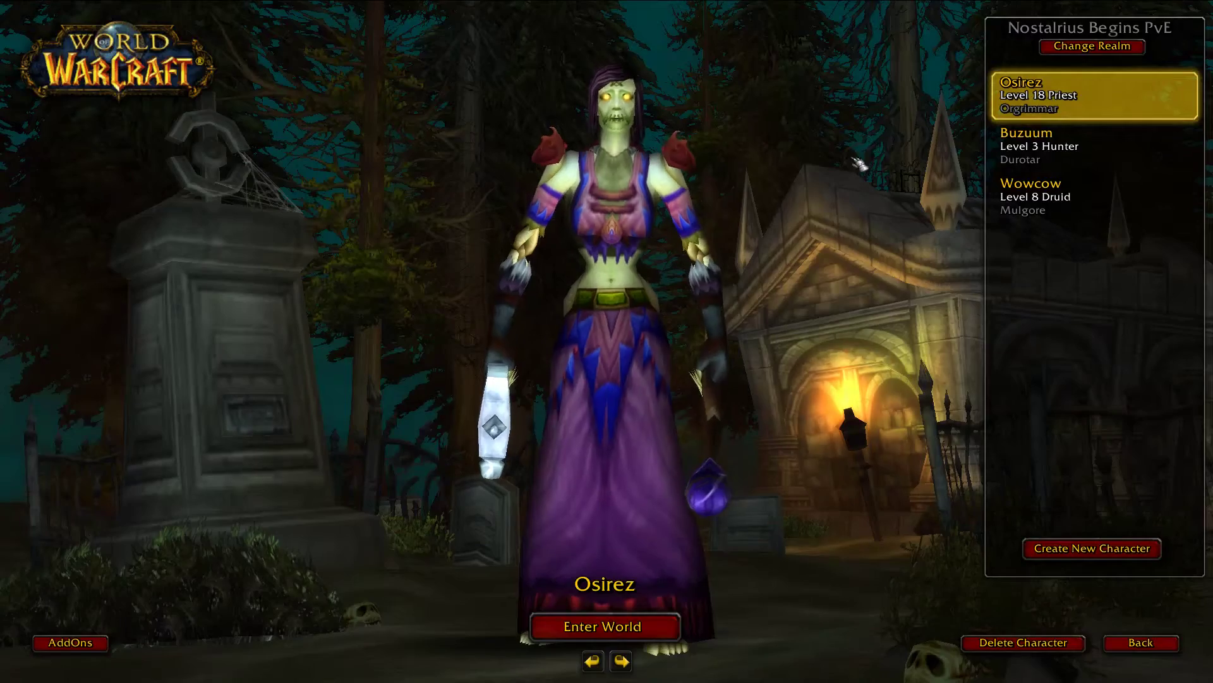
- Rotate the level 18 Priest's model and preview the level 3 Hunter and level 8 Druid characters
drag(636, 330, 535, 378)
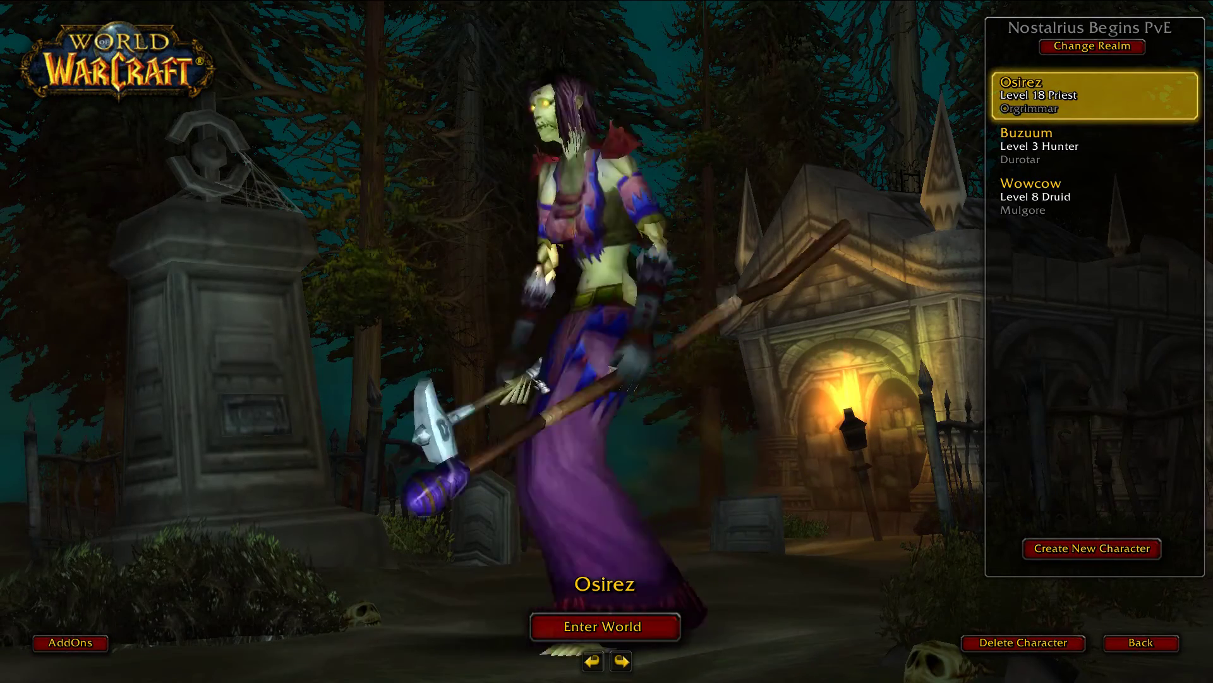
click(1058, 153)
click(1057, 215)
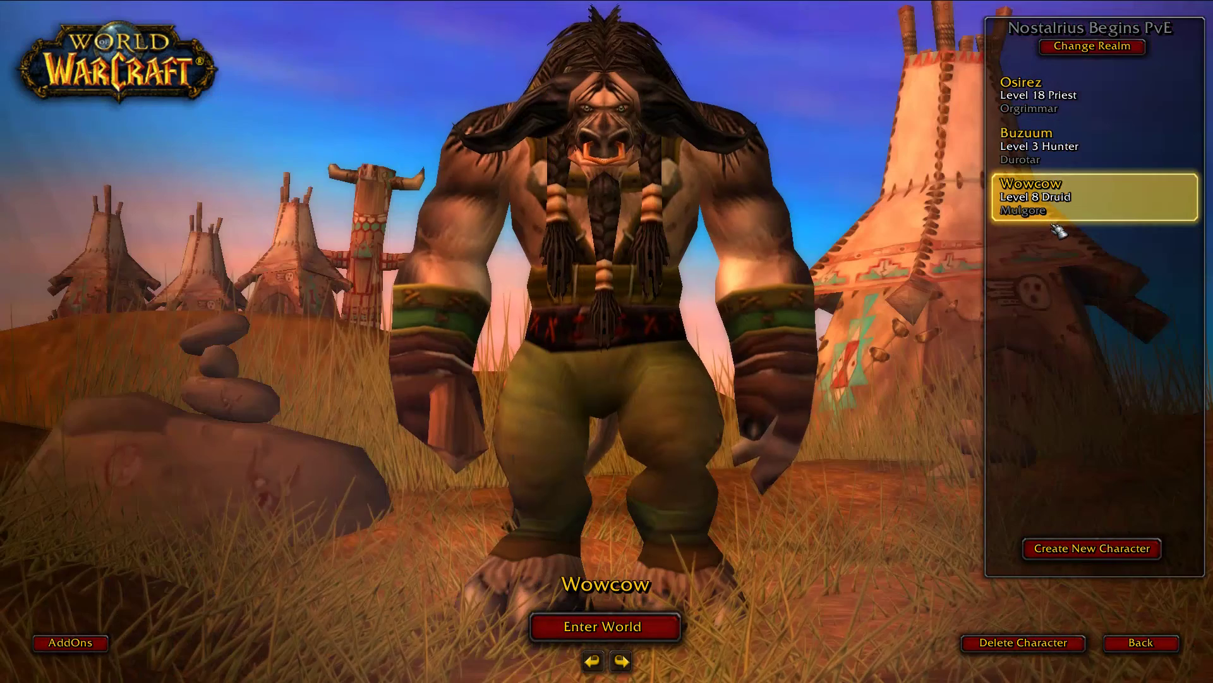
- Select the level 18 Priest and enter the world with that character
click(1069, 95)
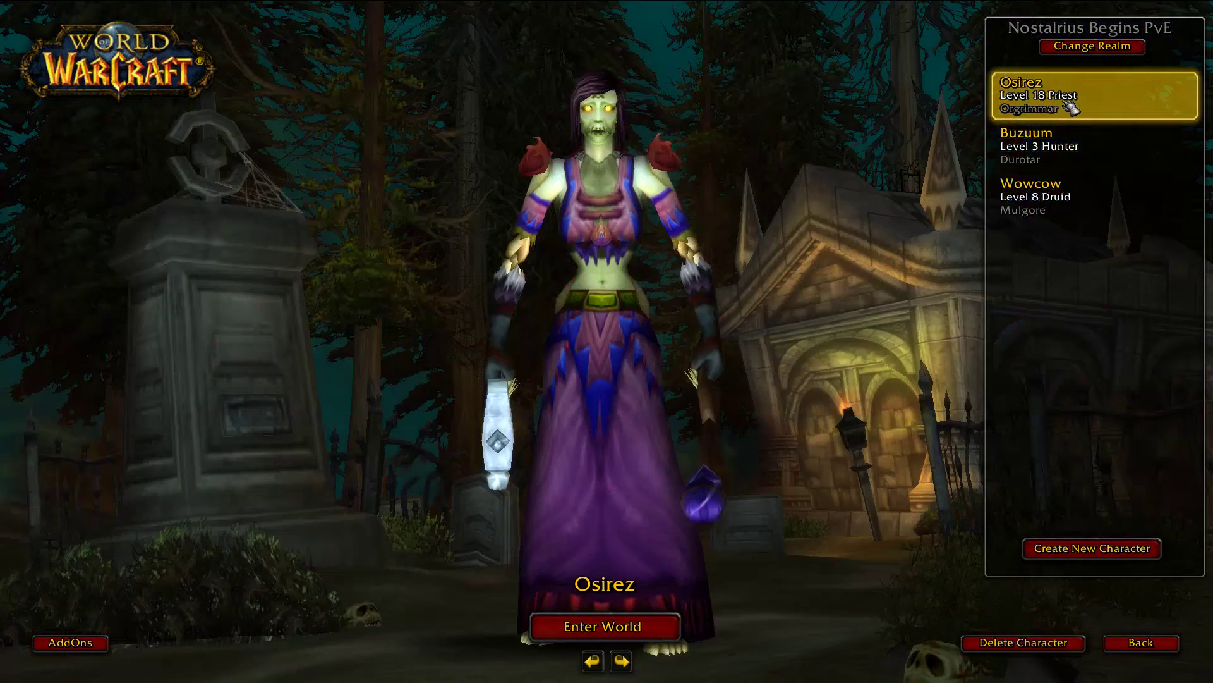
click(633, 627)
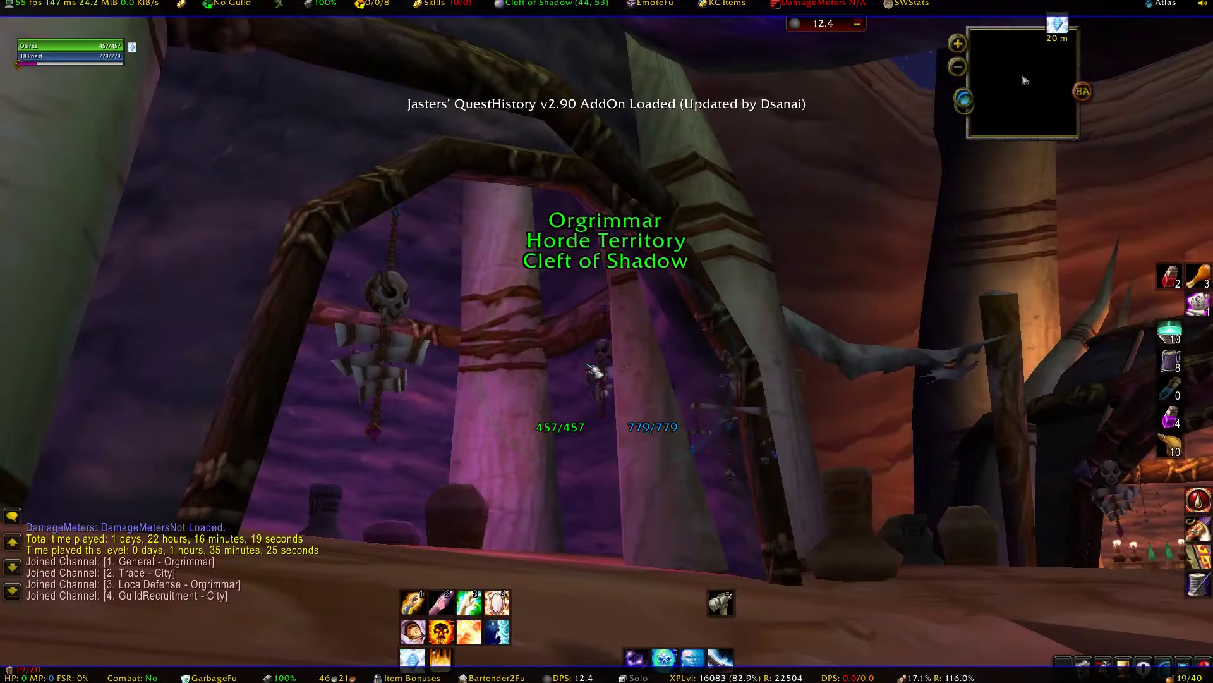
- Pull the camera back behind the character and walk forward through Orgrimmar's Cleft of Shadow
drag(641, 321, 644, 353)
scroll(652, 359, down, 3)
key(w)
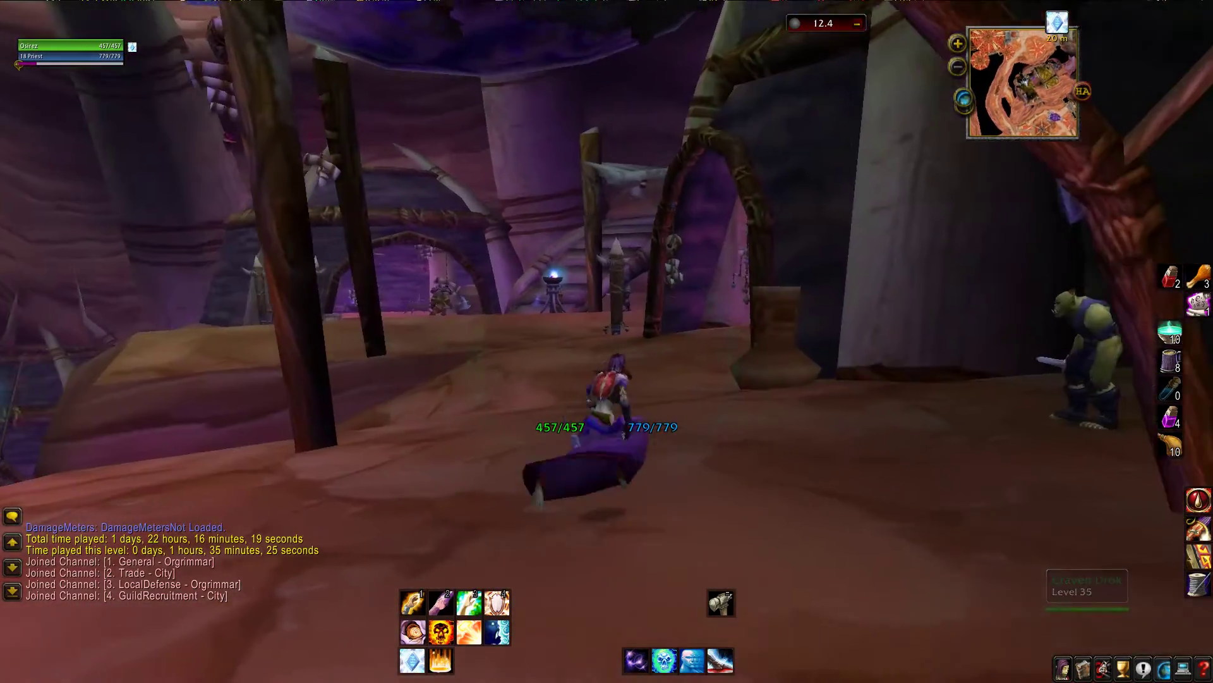
scroll(644, 353, down, 3)
key(w)
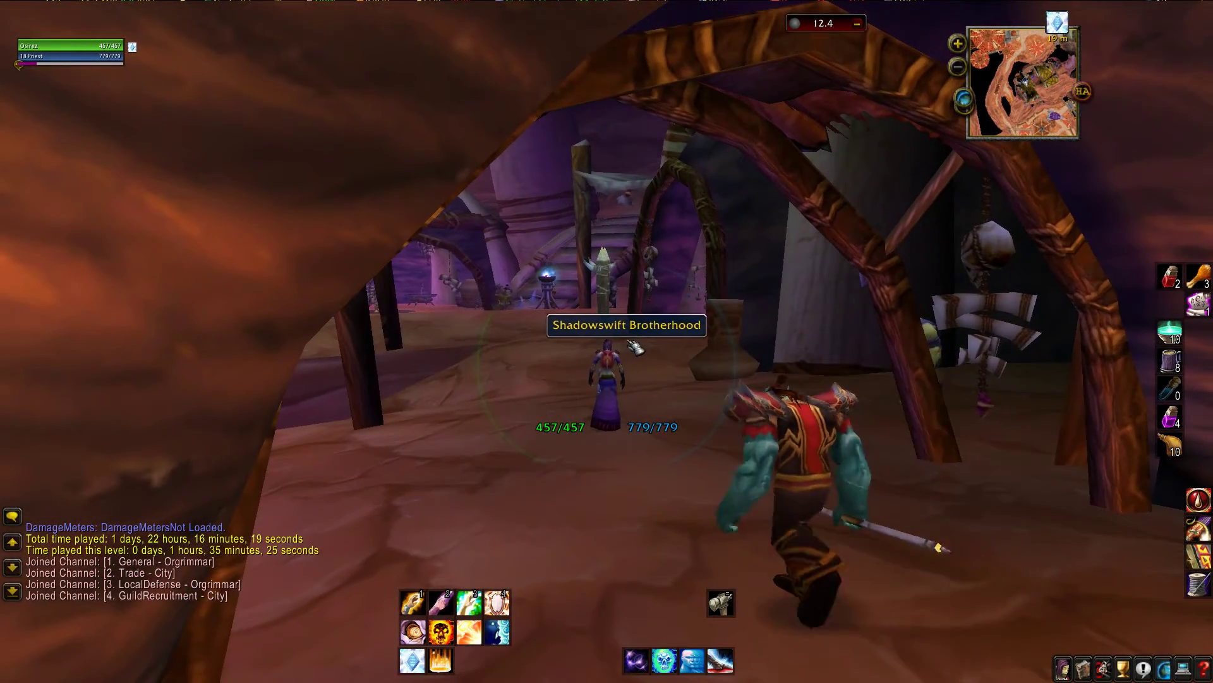
drag(869, 312, 790, 278)
key(w)
- Show the PerformanceFu details and run downhill toward the ramp guard to examine framerate, latency and memory usage
mouse_move(567, 6)
mouse_move(438, 9)
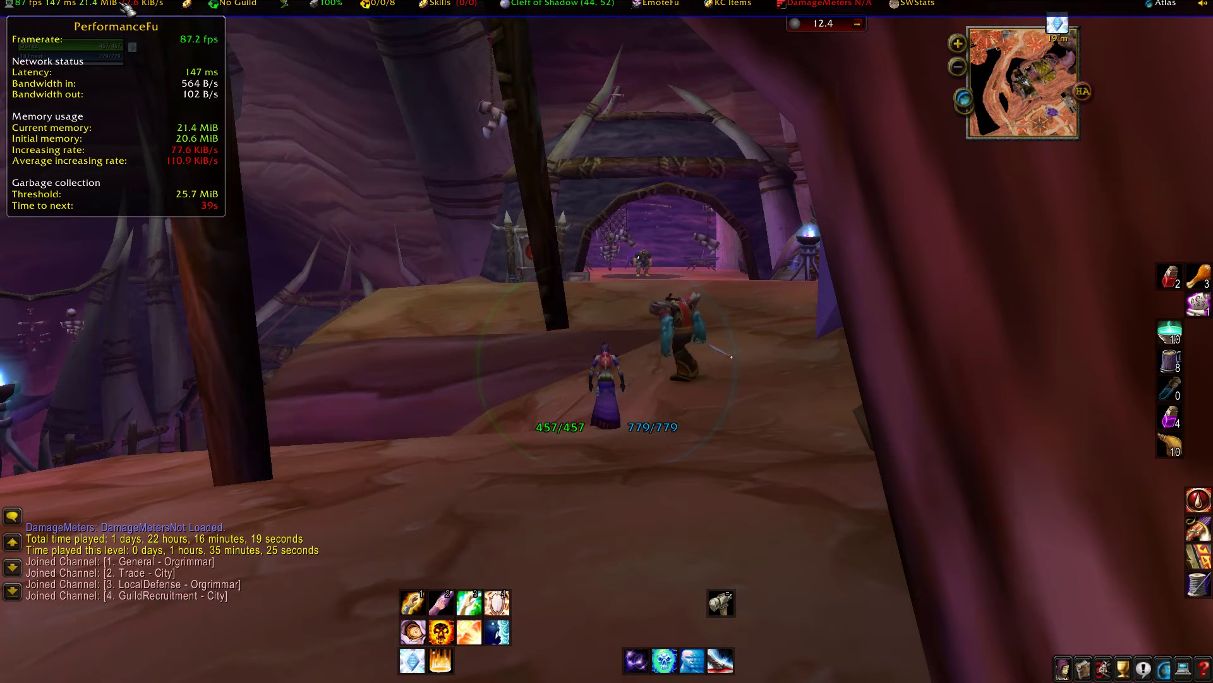
key(a)
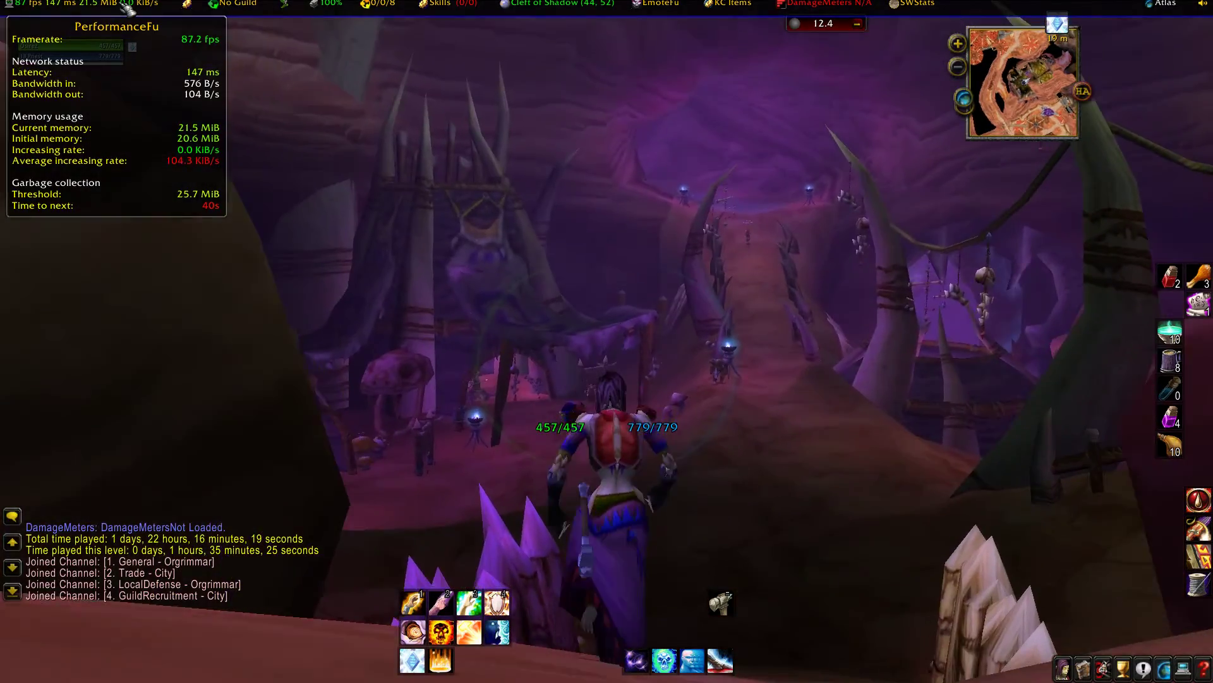
key(w)
key(d)
key(a)
key(d)
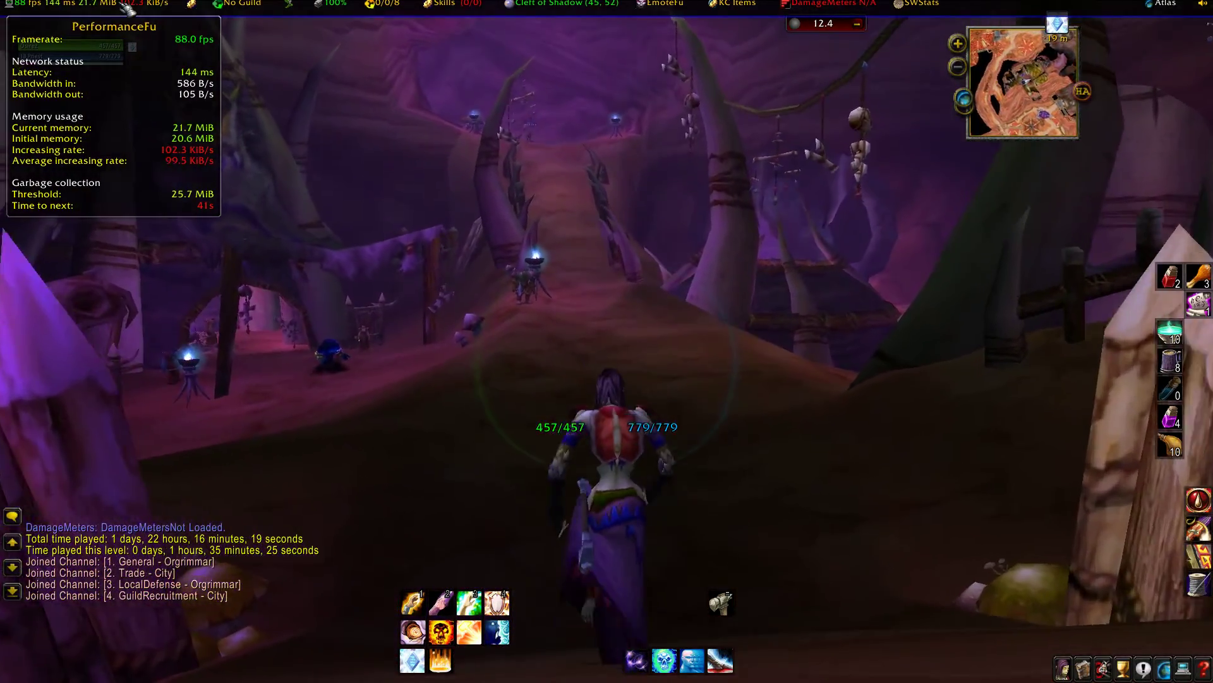
key(w)
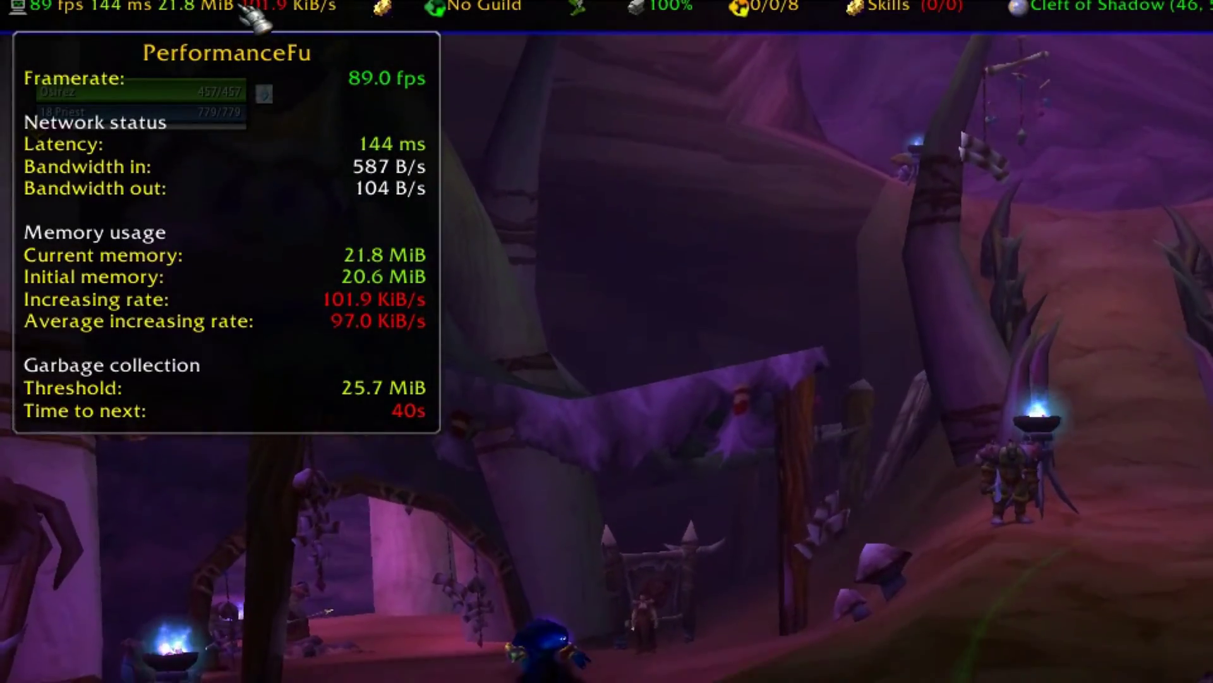
key(w)
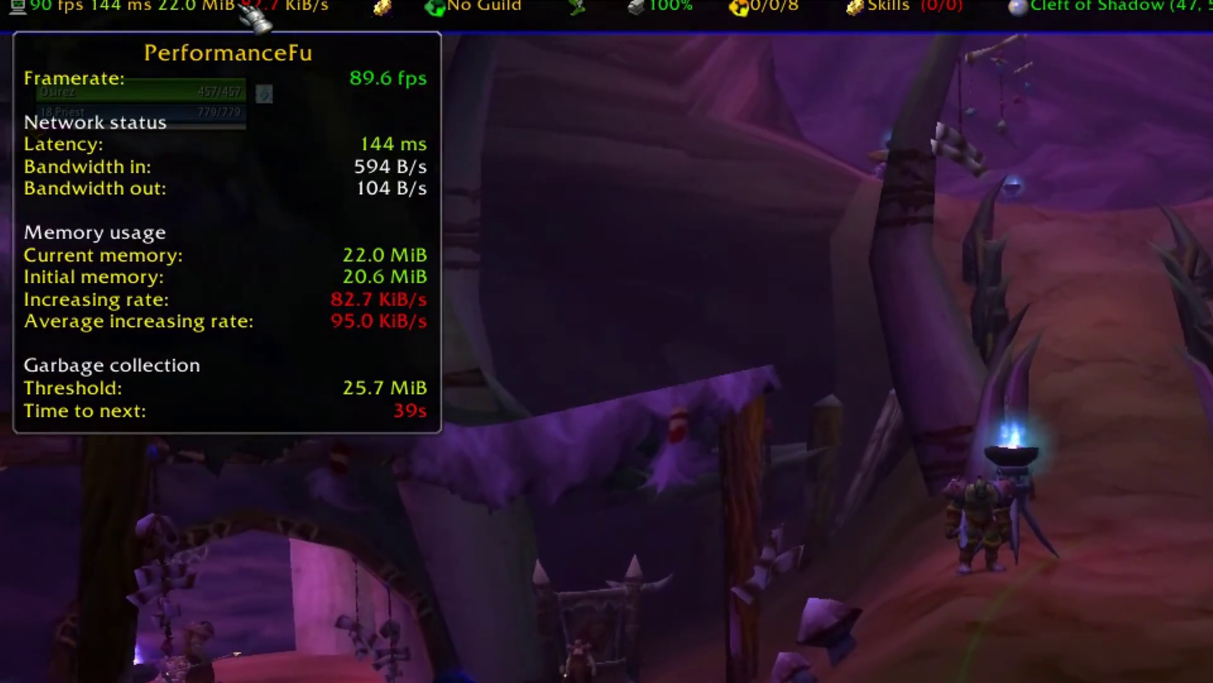
key(w)
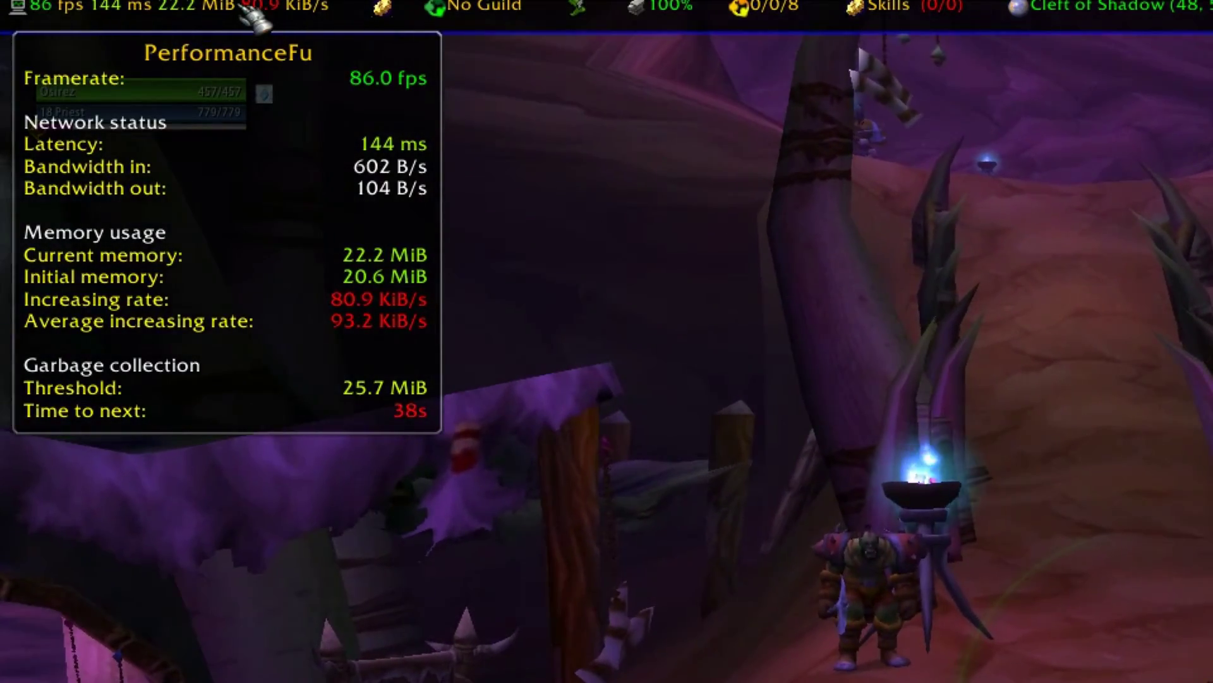
key(w)
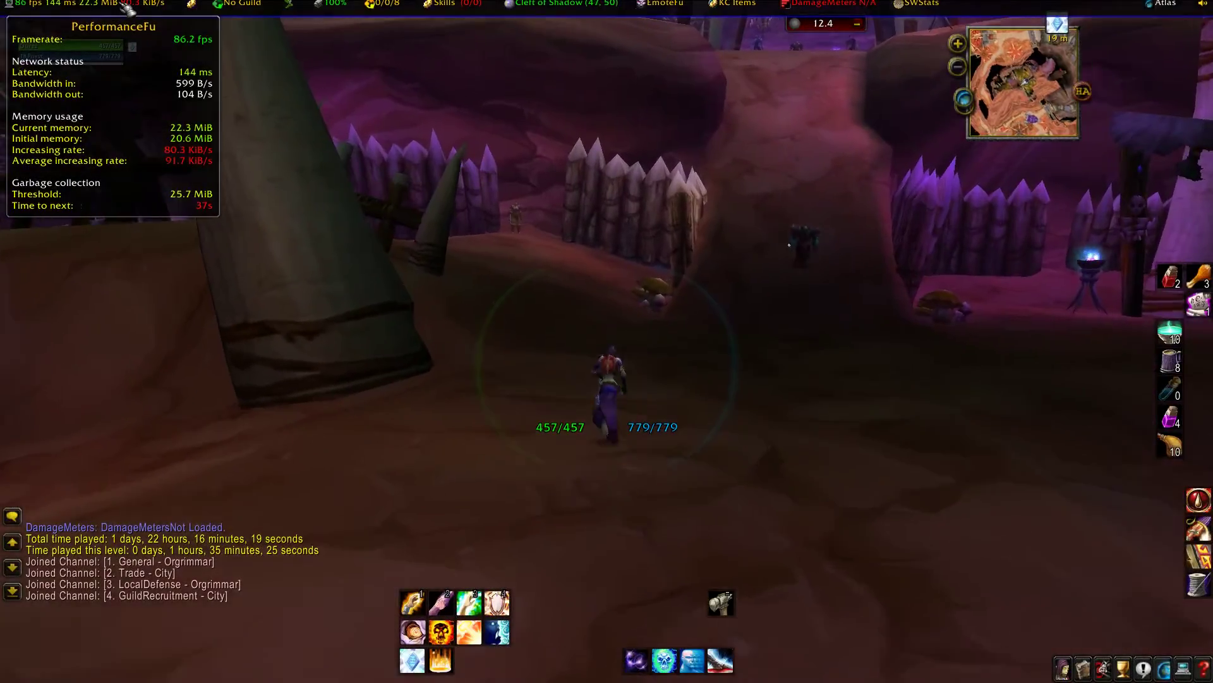
- Run in circles around the Cleft of Shadow's open area with the PerformanceFu details shown to examine framerate while moving
key(w)
key(d)
key(w)
key(d)
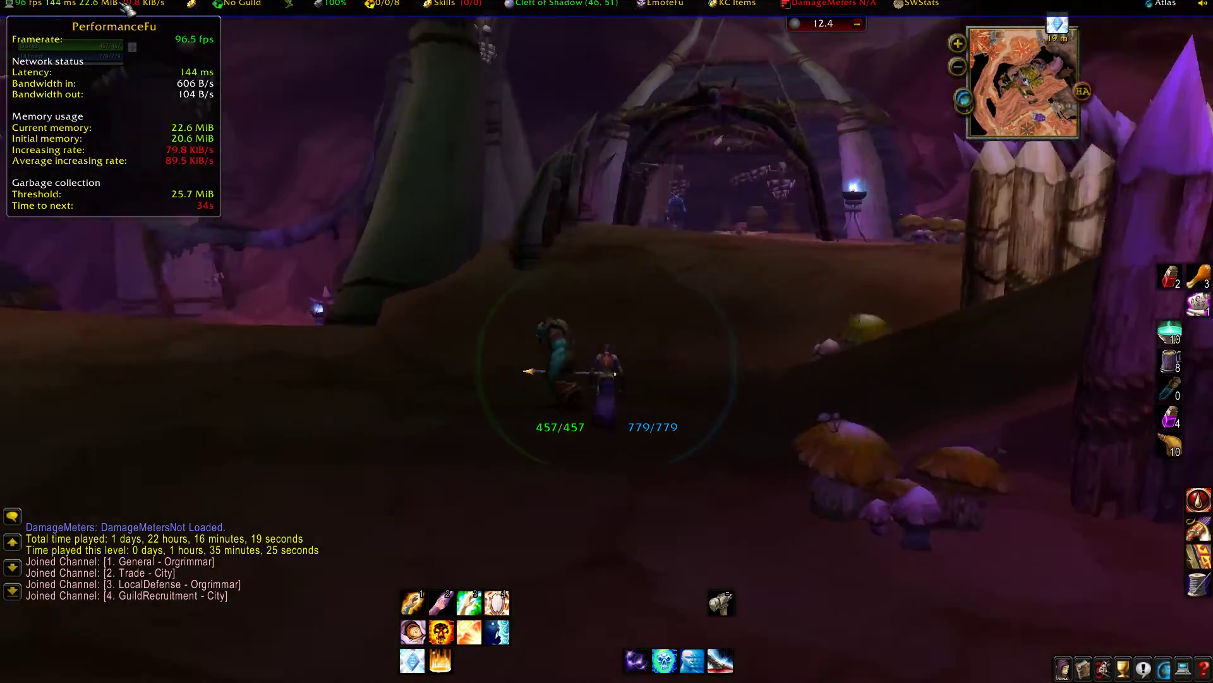
key(w)
key(d)
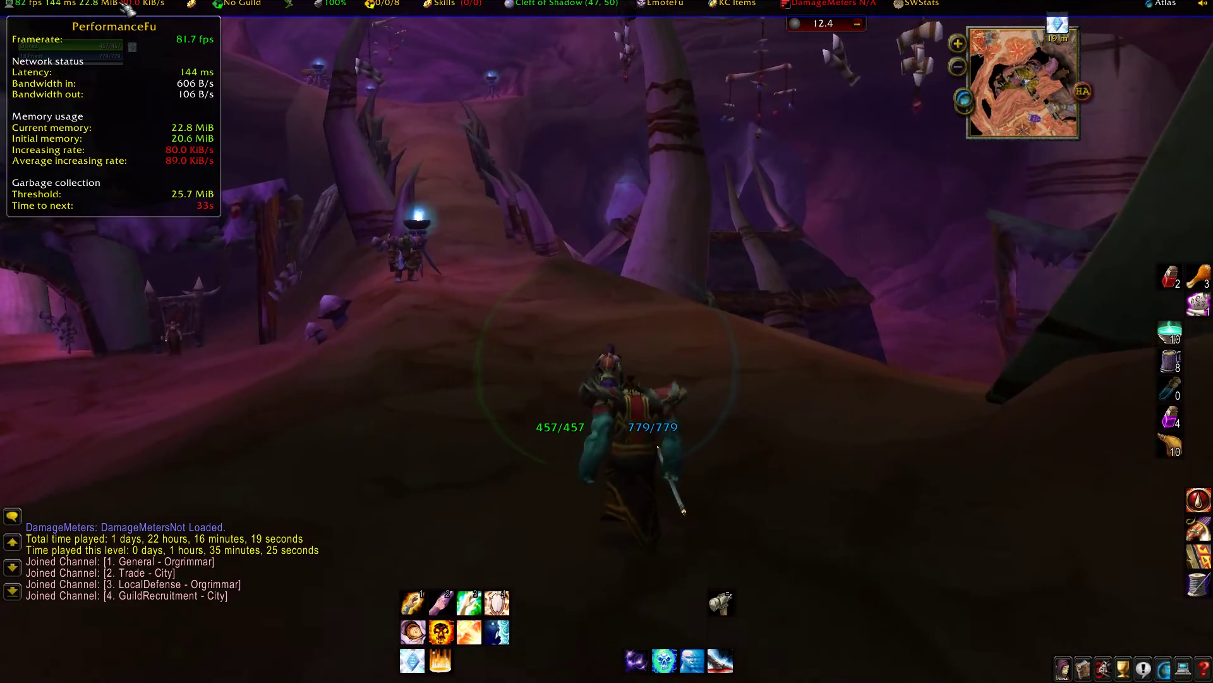
key(w)
key(a)
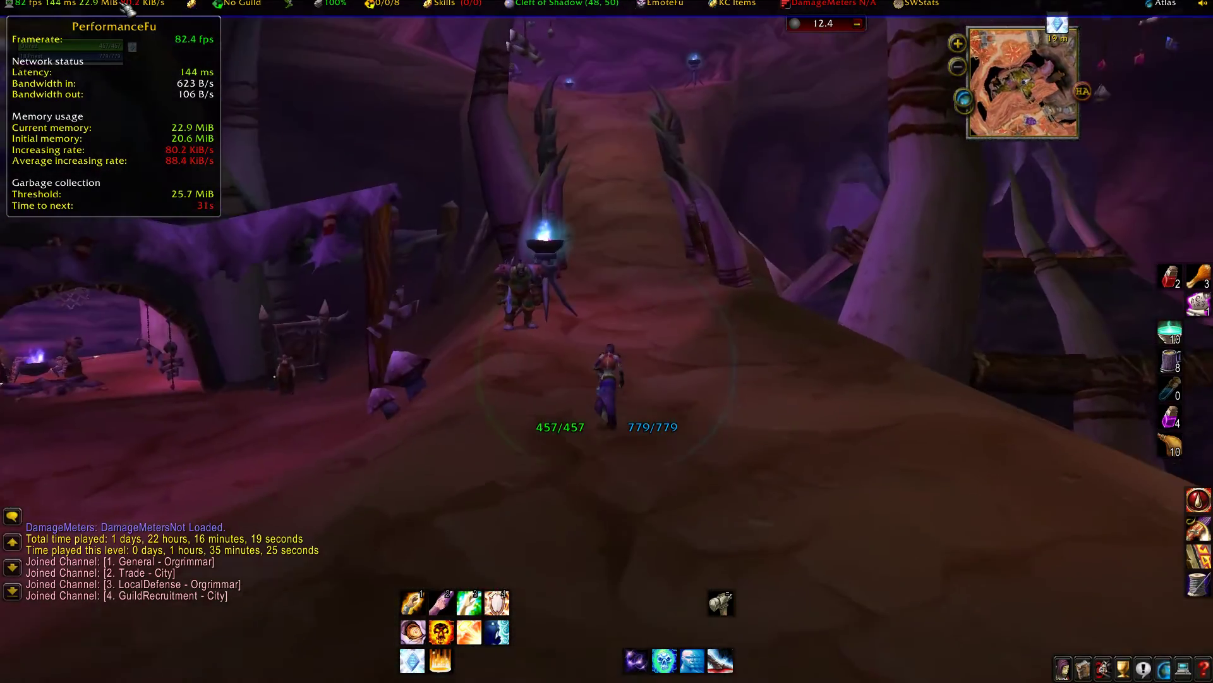
key(w)
key(a)
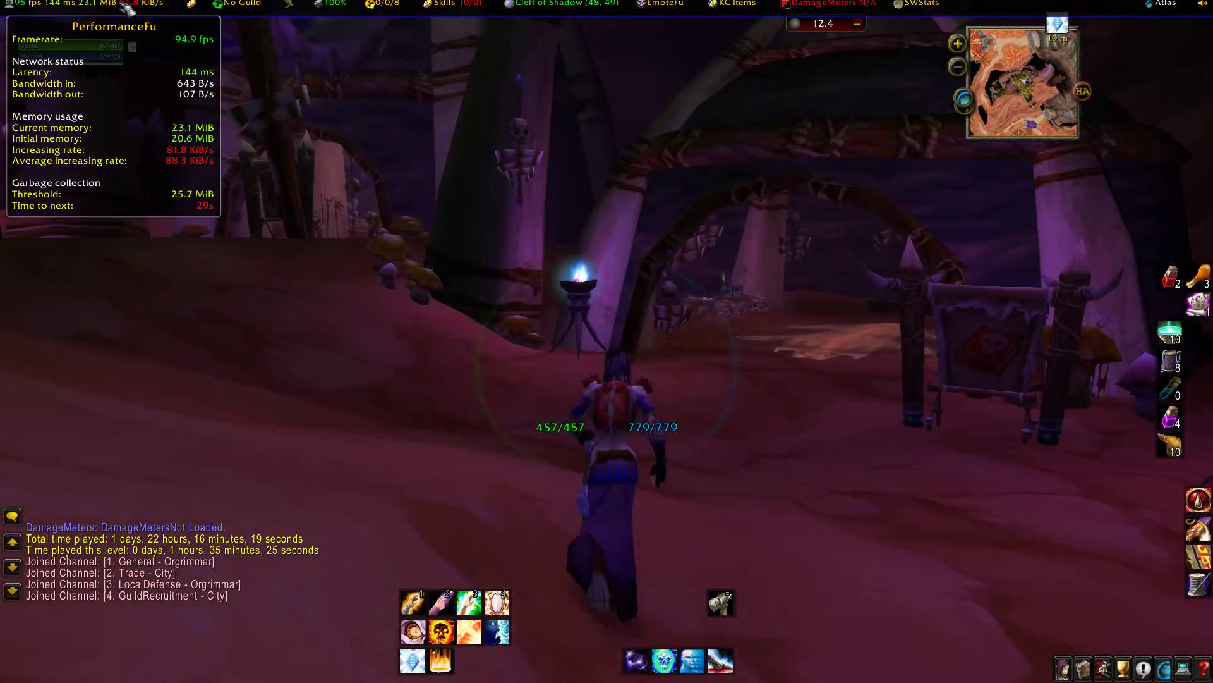
key(d)
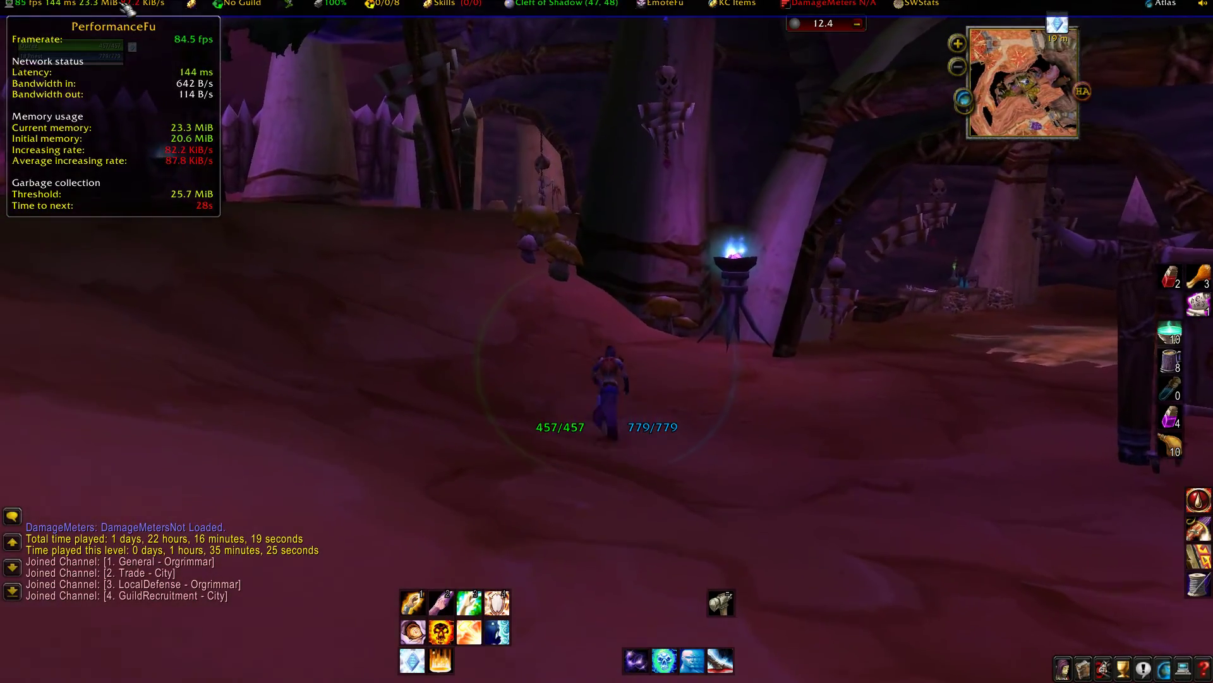
key(w)
key(a)
key(w)
key(a)
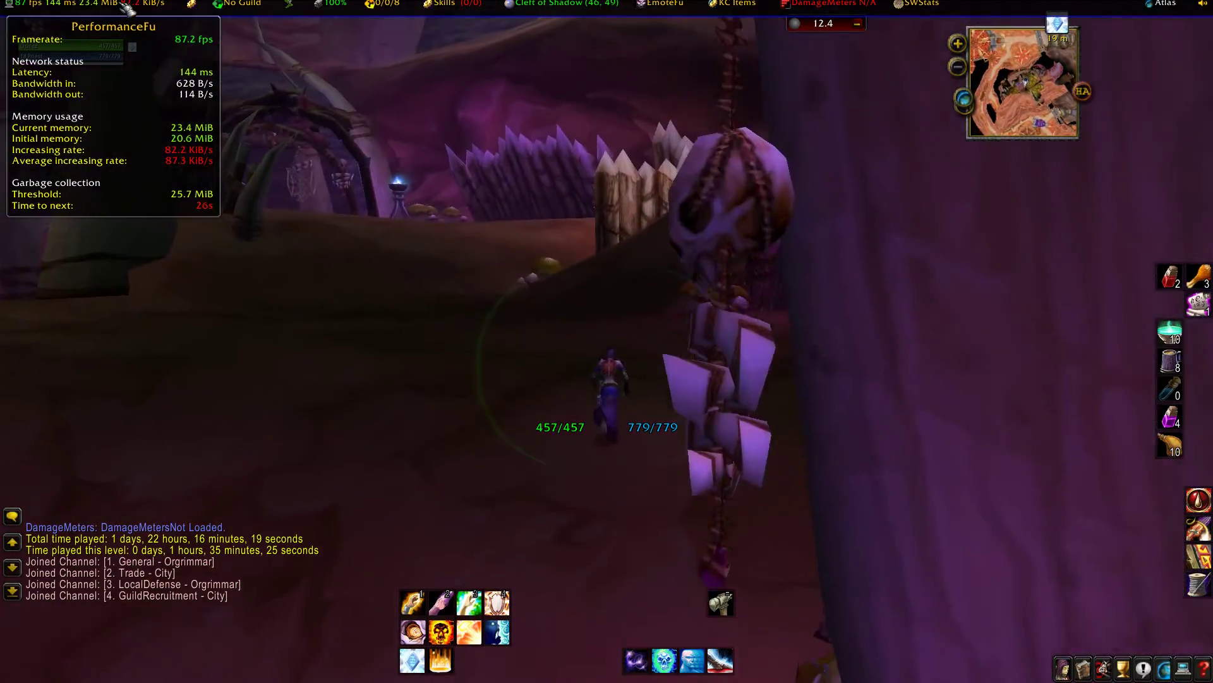